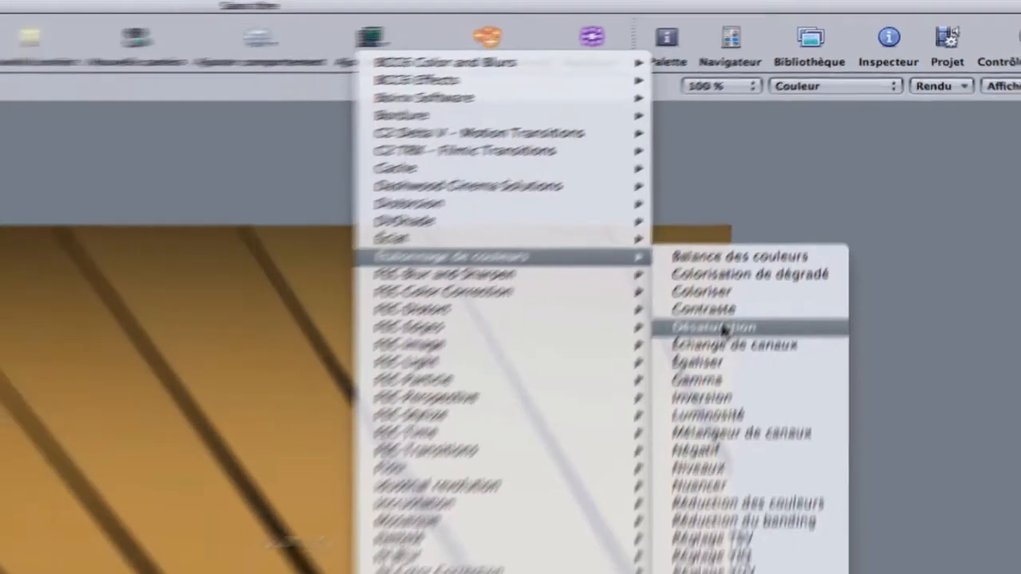
Desaturate the Bar 02 clip and export it as an Apple ProRes 4444 QuickTime movie named "moi- Clip Alpha Matte"
{"action": "left_click", "coordinate": [688, 373]}
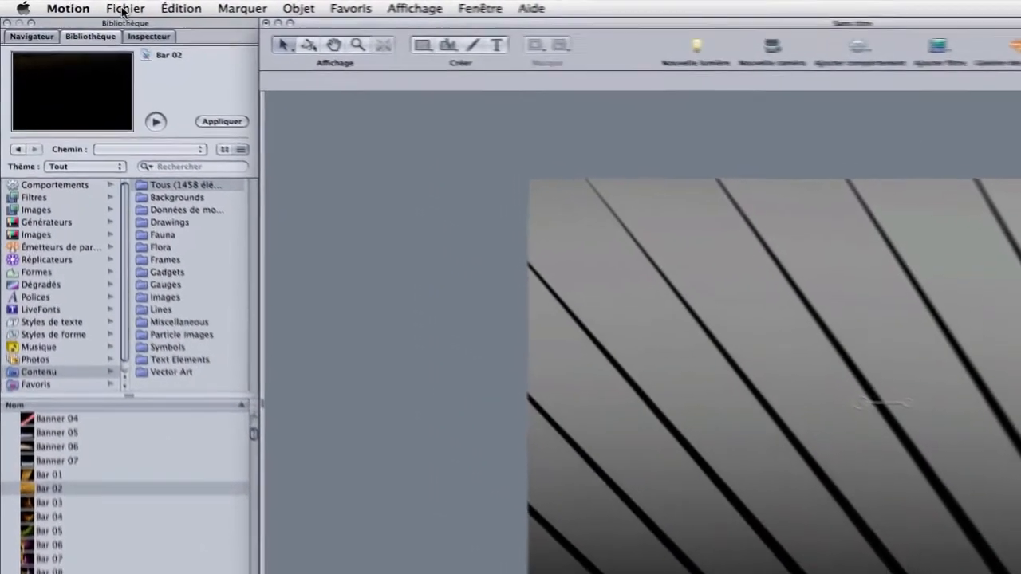
{"action": "left_click", "coordinate": [99, 8]}
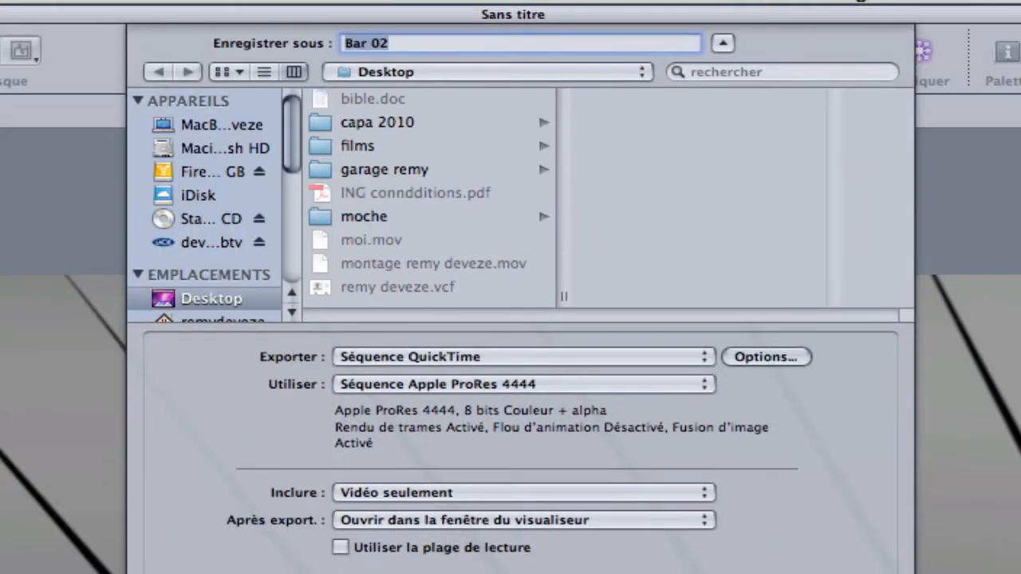
{"action": "type", "text": "moi- Clip Alpha Matte"}
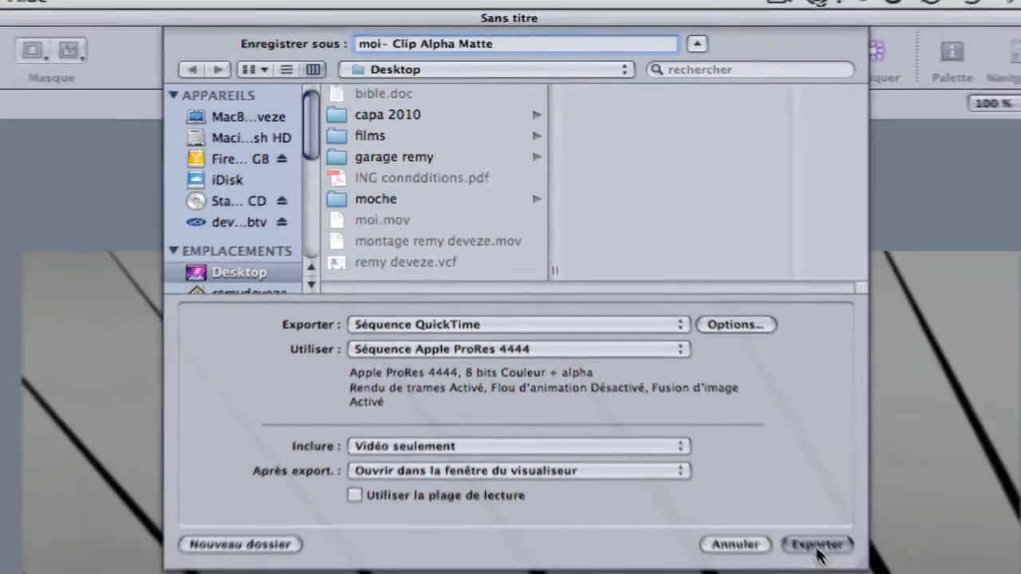
{"action": "left_click", "coordinate": [818, 547]}
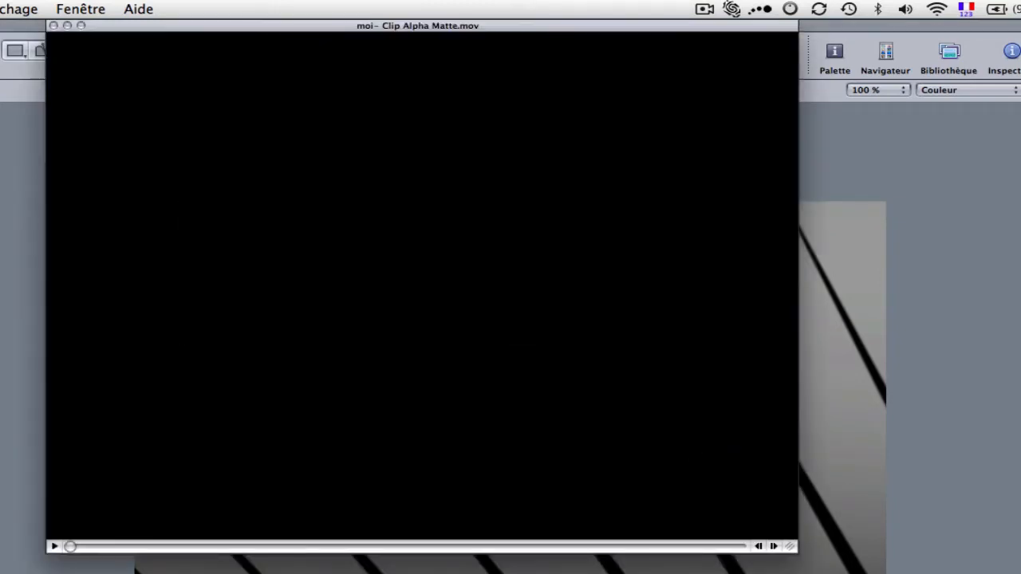
{"action": "left_click", "coordinate": [54, 547]}
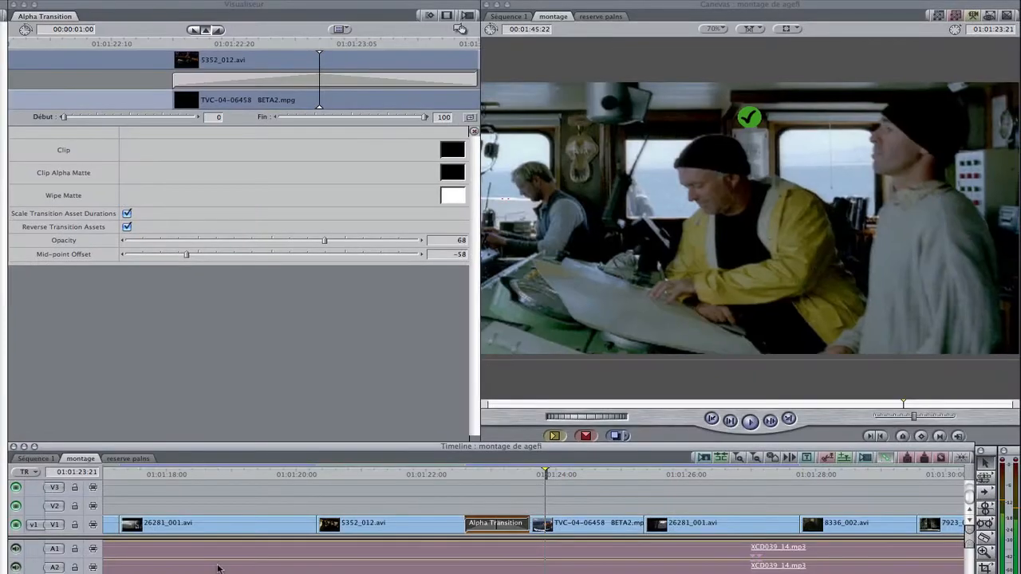
Switch to Final Cut Pro, open the "clip volet" clip in the viewer and scrub through it
{"action": "key", "text": "super+Tab"}
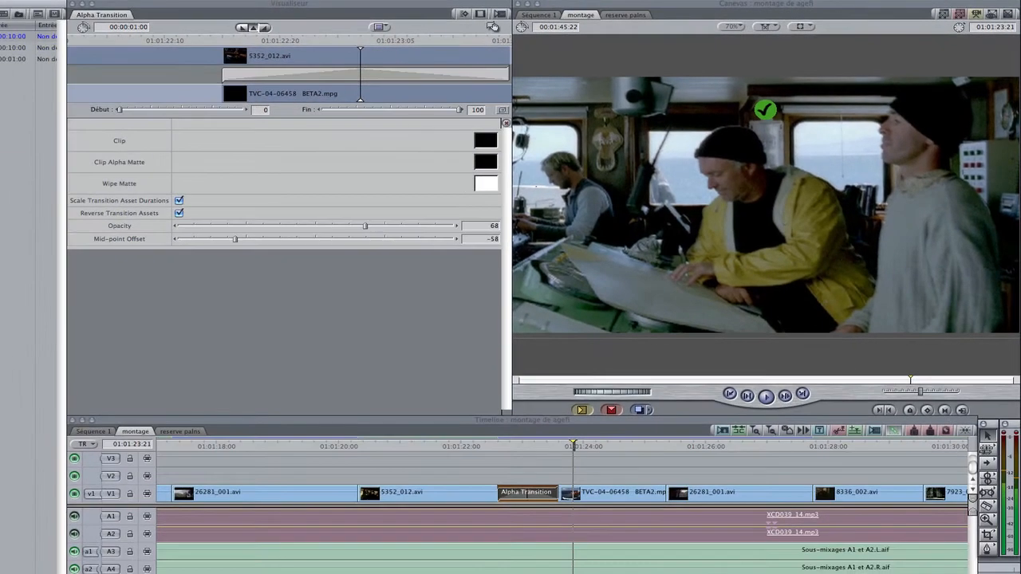
{"action": "key", "text": "Return"}
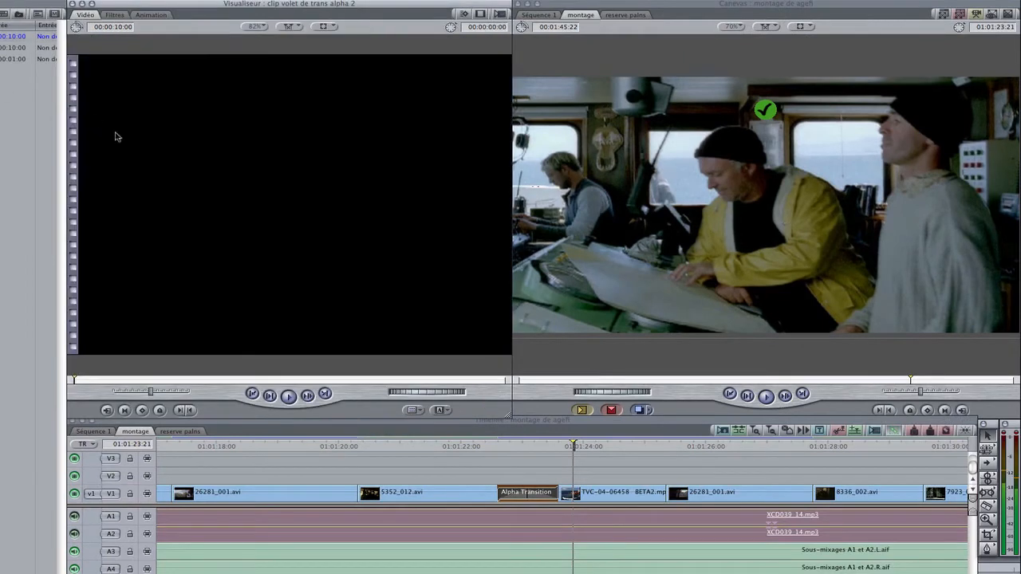
{"action": "left_click_drag", "start_coordinate": [76, 381], "coordinate": [232, 381]}
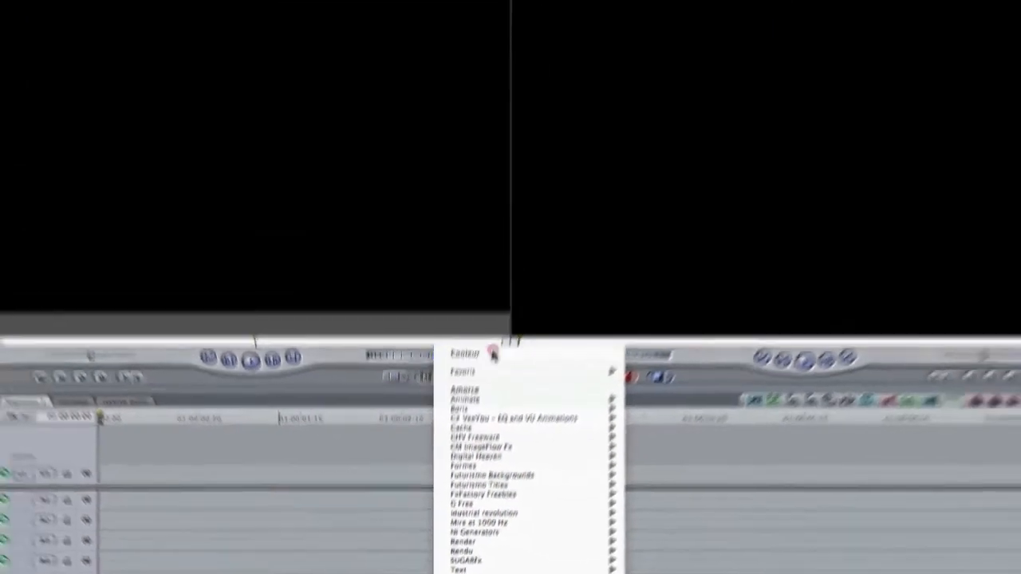
Generate a Couleur clip with a duration of 1 second and insert it at the start of Séquence 1
{"action": "left_click", "coordinate": [493, 355]}
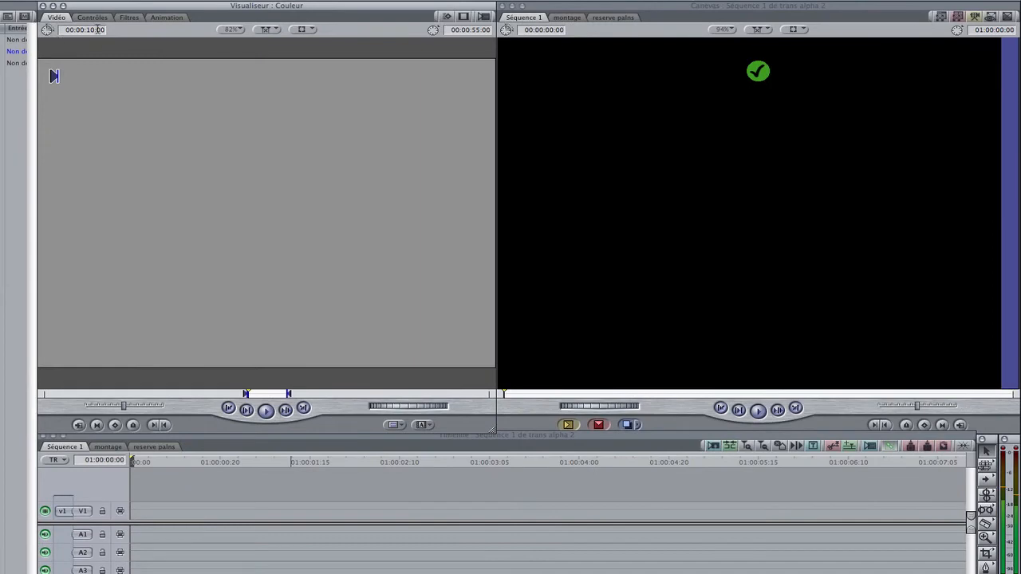
{"action": "left_click", "coordinate": [96, 29]}
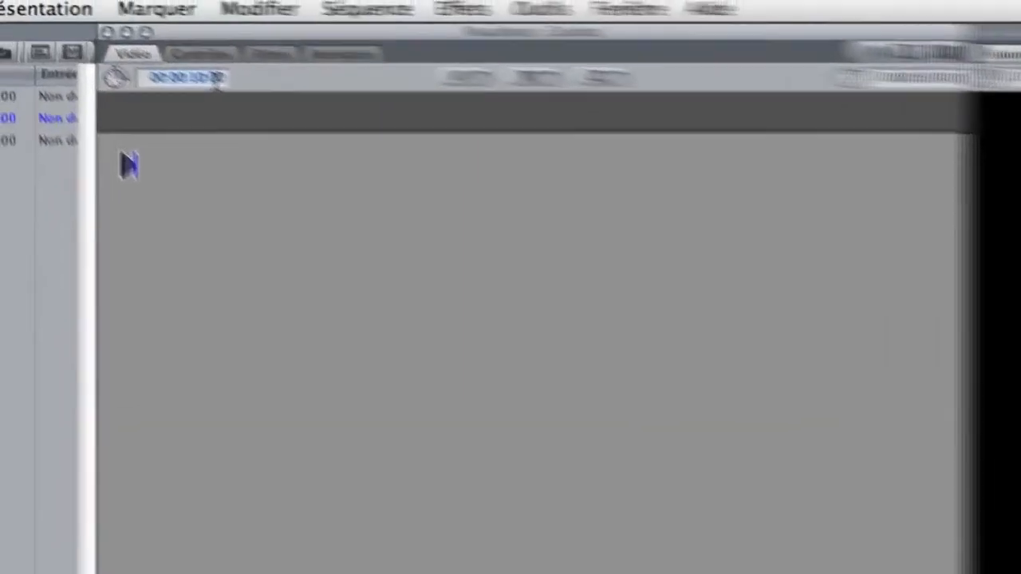
{"action": "type", "text": "1"}
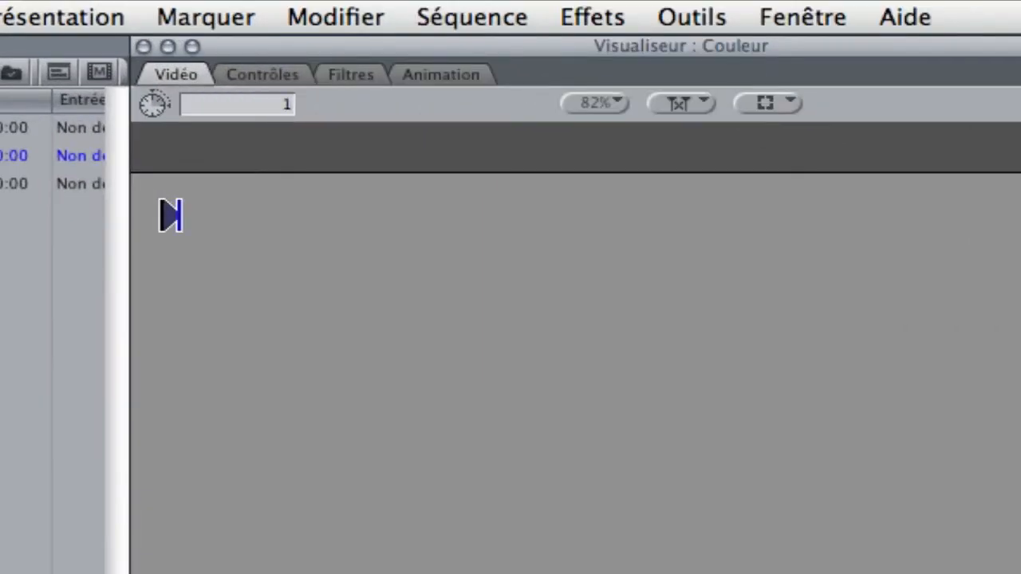
{"action": "key", "text": "Return"}
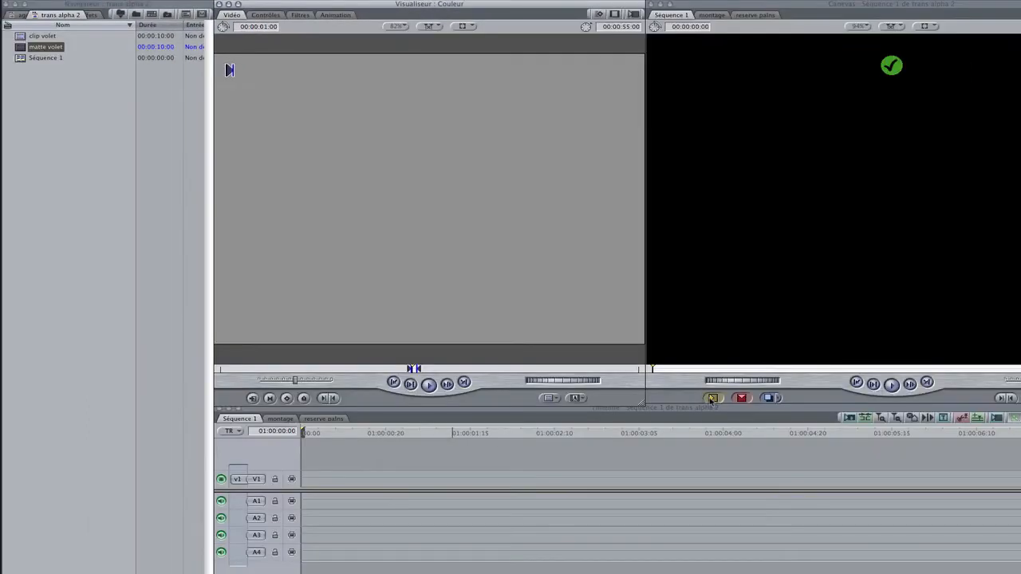
{"action": "left_click", "coordinate": [712, 399]}
Cut the Couleur clip in two at 01:00:00:12 in Séquence 1
{"action": "left_click", "coordinate": [355, 436]}
{"action": "left_click_drag", "start_coordinate": [463, 364], "coordinate": [449, 364]}
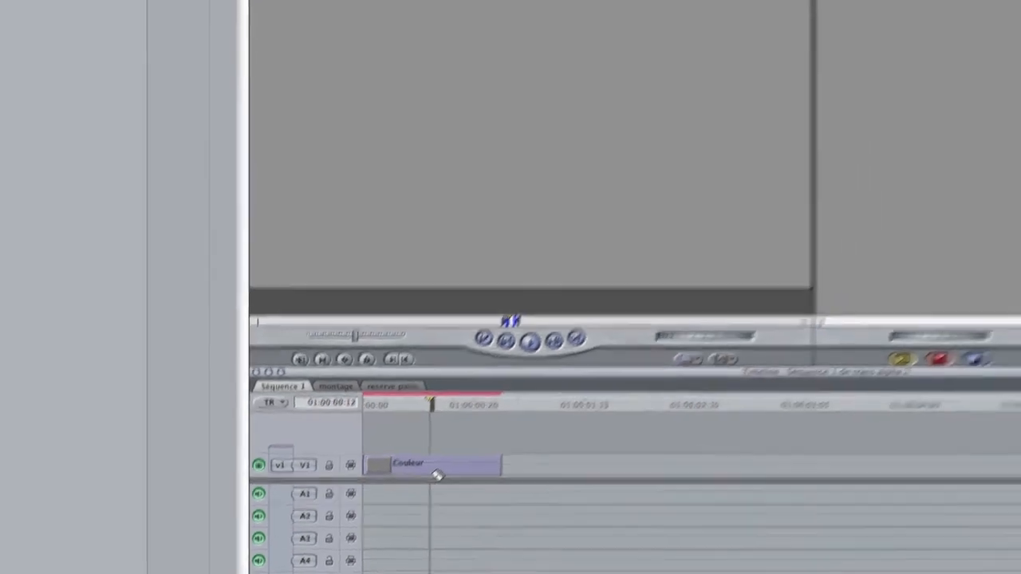
{"action": "left_click", "coordinate": [459, 433]}
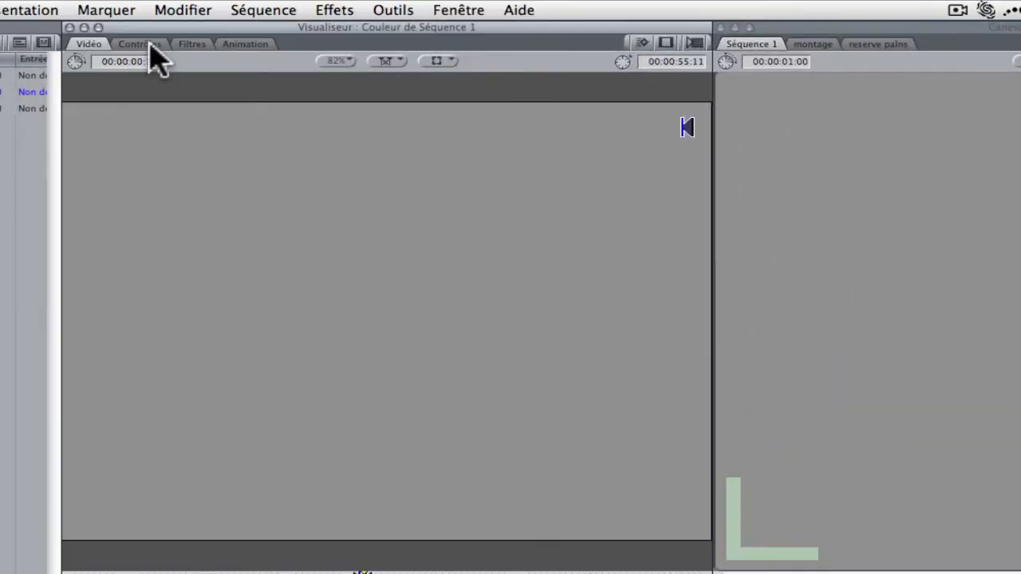
Set the colour of the first half of the cut Couleur clip to white
{"action": "left_click", "coordinate": [148, 45]}
{"action": "left_click", "coordinate": [329, 95]}
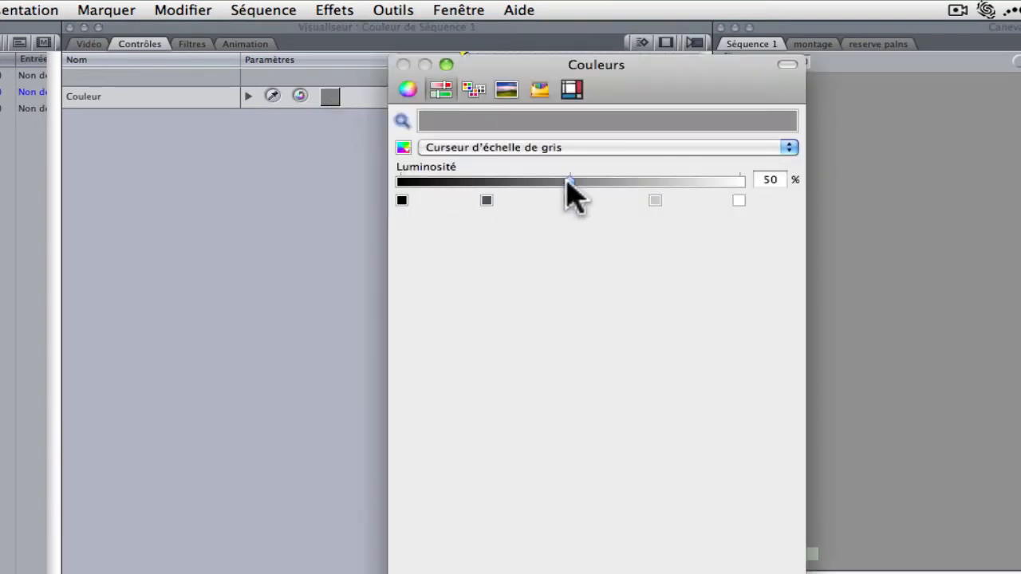
{"action": "left_click_drag", "start_coordinate": [569, 182], "coordinate": [800, 224]}
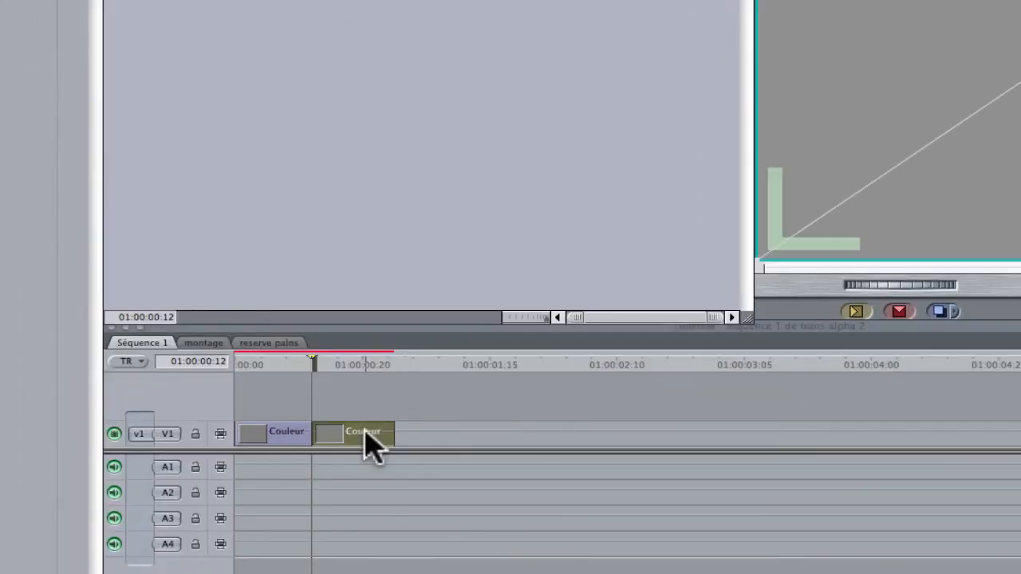
Set the colour of the second Couleur segment to black, with a brightness of 0%
{"action": "double_click", "coordinate": [369, 441]}
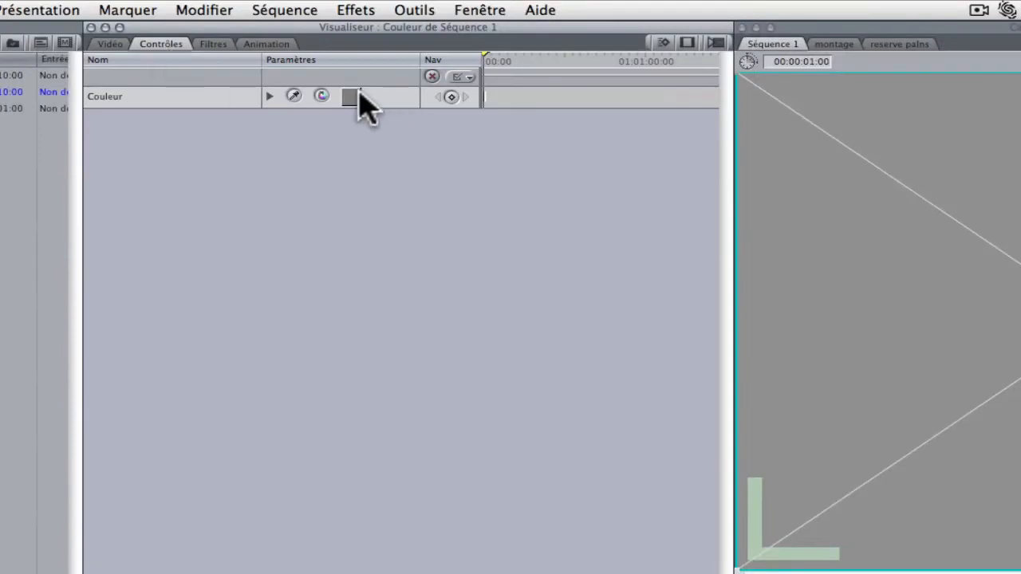
{"action": "left_click", "coordinate": [352, 96]}
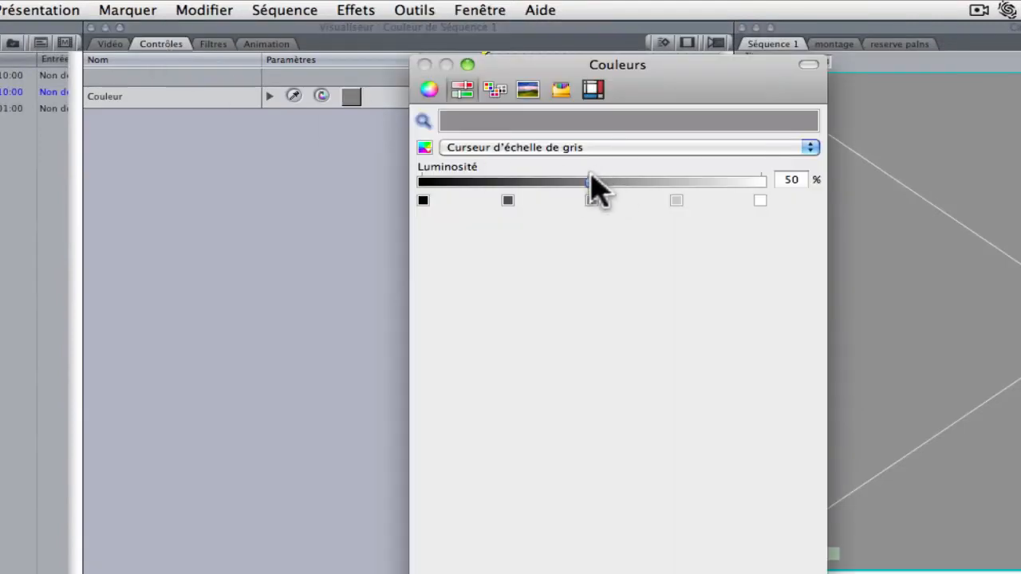
{"action": "left_click_drag", "start_coordinate": [594, 184], "coordinate": [411, 209]}
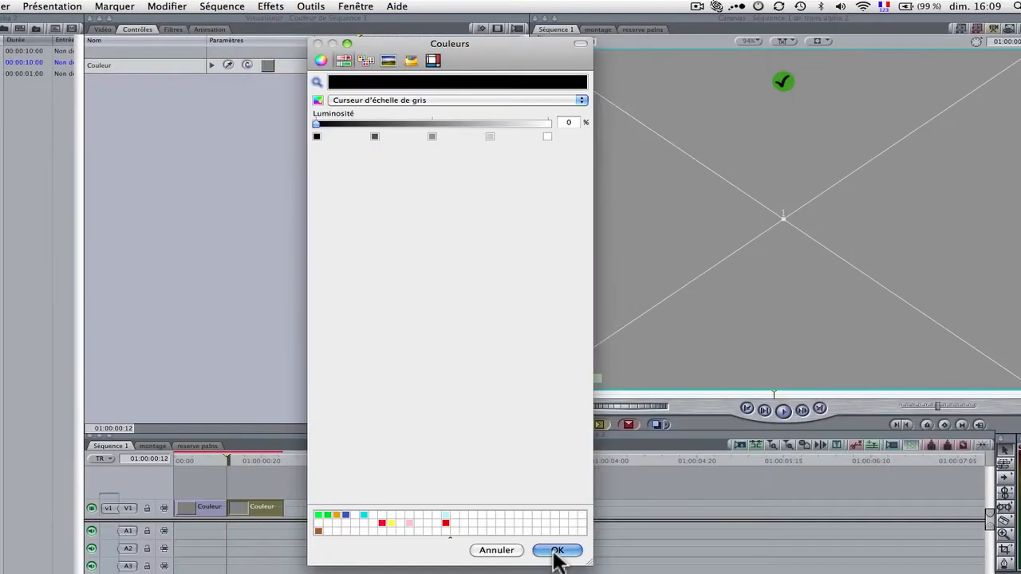
{"action": "left_click", "coordinate": [554, 553]}
Find the "Fondu enchaîné – 4 im" transition in the effects and apply it at the cut between the two Couleur segments
{"action": "key", "text": "super+5"}
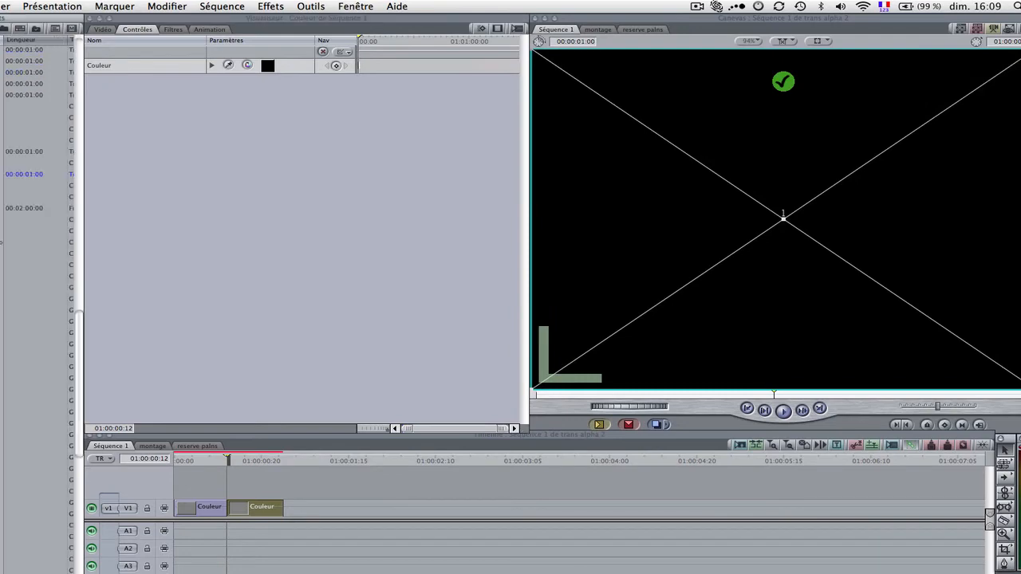
{"action": "scroll", "coordinate": [144, 296], "scroll_direction": "up", "scroll_amount": 5}
{"action": "scroll", "coordinate": [160, 303], "scroll_direction": "down", "scroll_amount": 6}
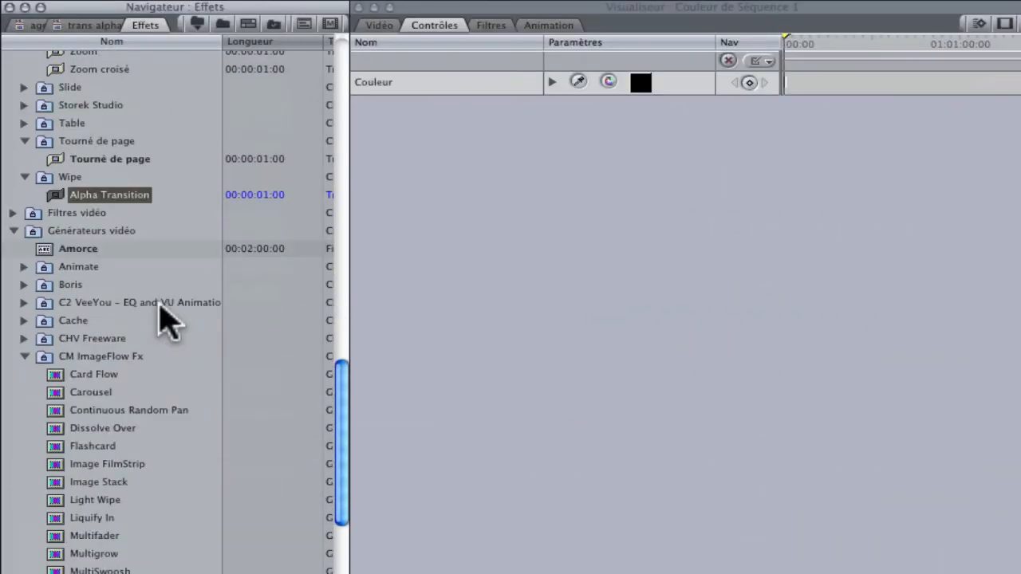
{"action": "scroll", "coordinate": [161, 301], "scroll_direction": "up", "scroll_amount": 12}
{"action": "scroll", "coordinate": [171, 296], "scroll_direction": "up", "scroll_amount": 10}
{"action": "scroll", "coordinate": [104, 363], "scroll_direction": "down", "scroll_amount": 7}
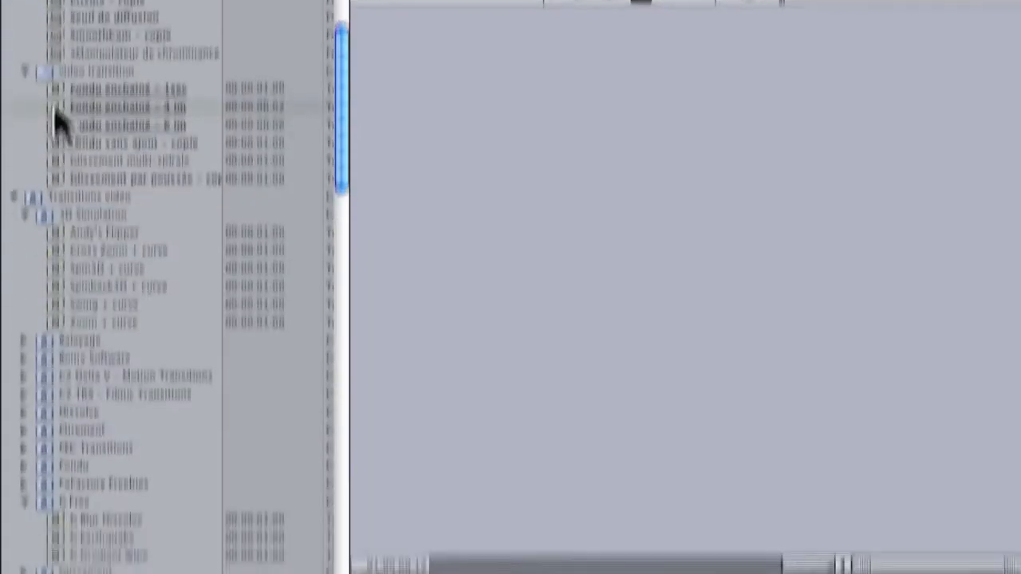
{"action": "left_click_drag", "start_coordinate": [57, 201], "coordinate": [695, 573]}
{"action": "left_click_drag", "start_coordinate": [692, 283], "coordinate": [581, 406]}
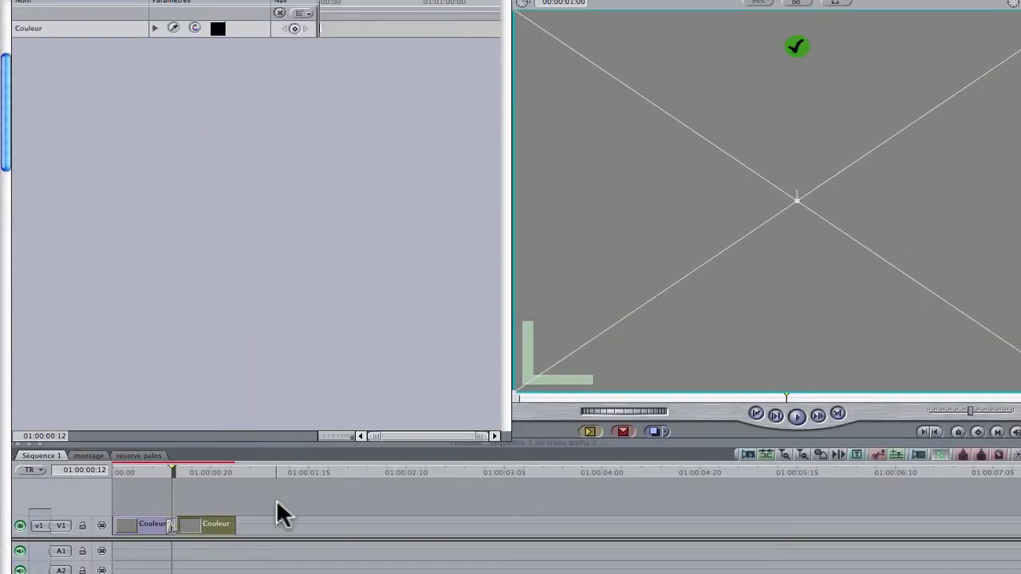
Render Séquence 1 and play it back from its beginning
{"action": "left_click", "coordinate": [288, 501]}
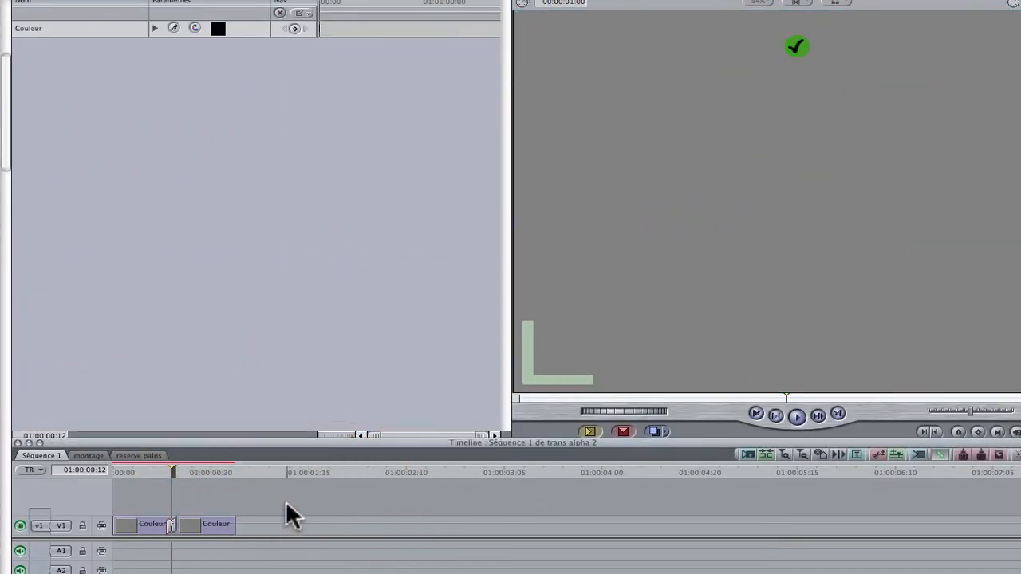
{"action": "key", "text": "super+r"}
{"action": "left_click_drag", "start_coordinate": [175, 467], "coordinate": [73, 464]}
{"action": "key", "text": "space"}
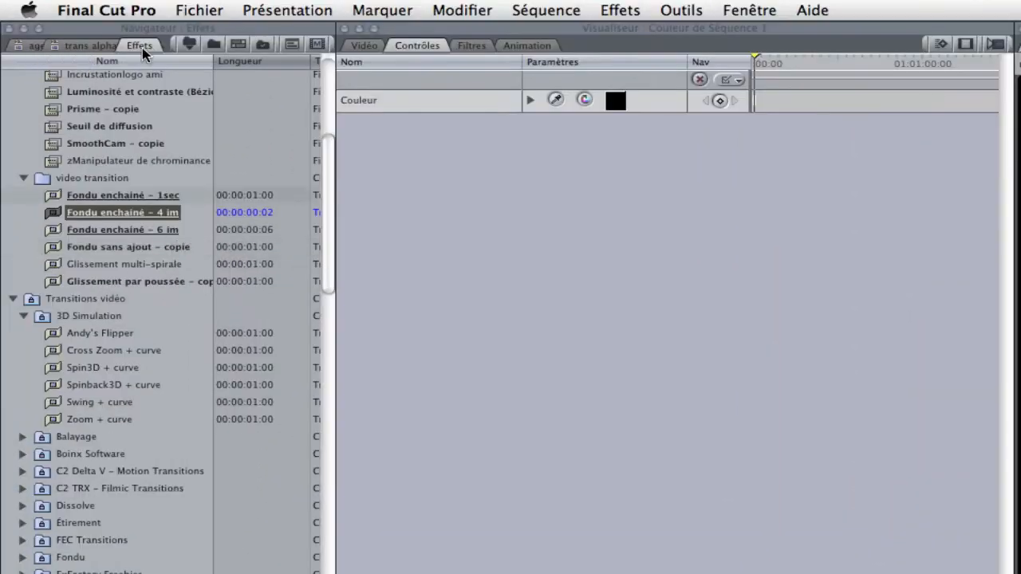
Open "Moi – Clip" from the agefi project in the viewer and play it
{"action": "left_click", "coordinate": [92, 45]}
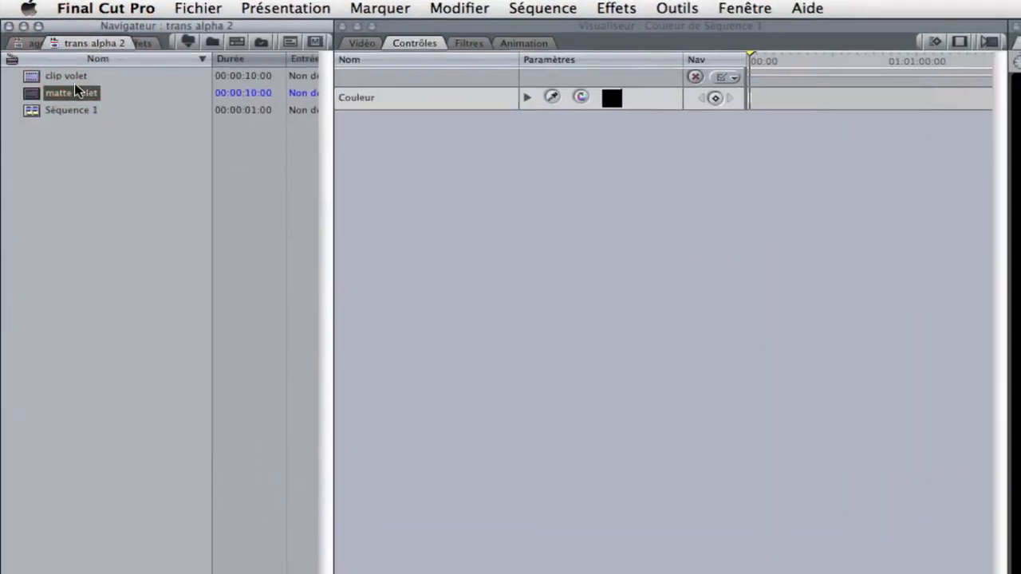
{"action": "left_click", "coordinate": [28, 24]}
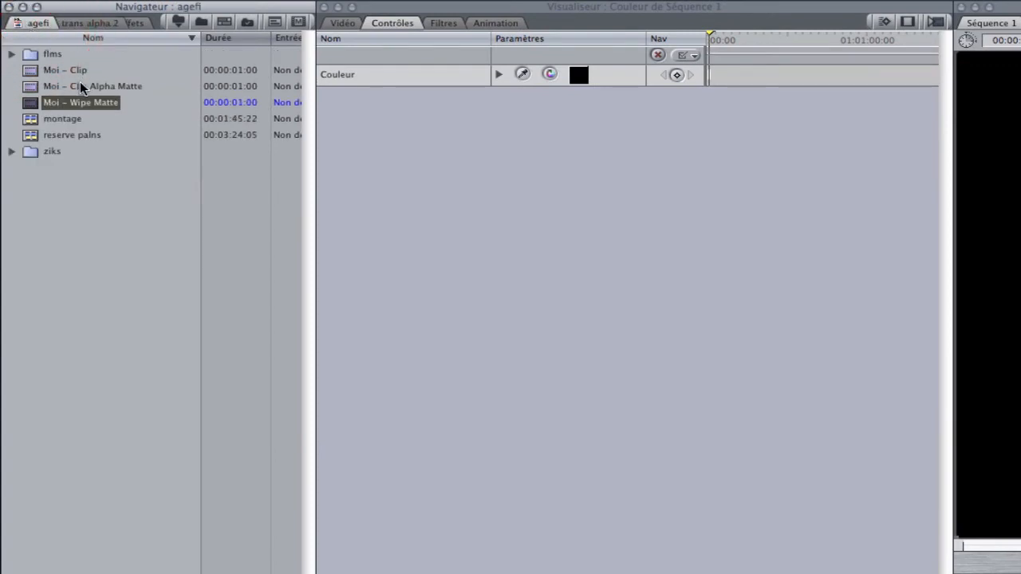
{"action": "double_click", "coordinate": [34, 74]}
{"action": "left_click", "coordinate": [632, 566]}
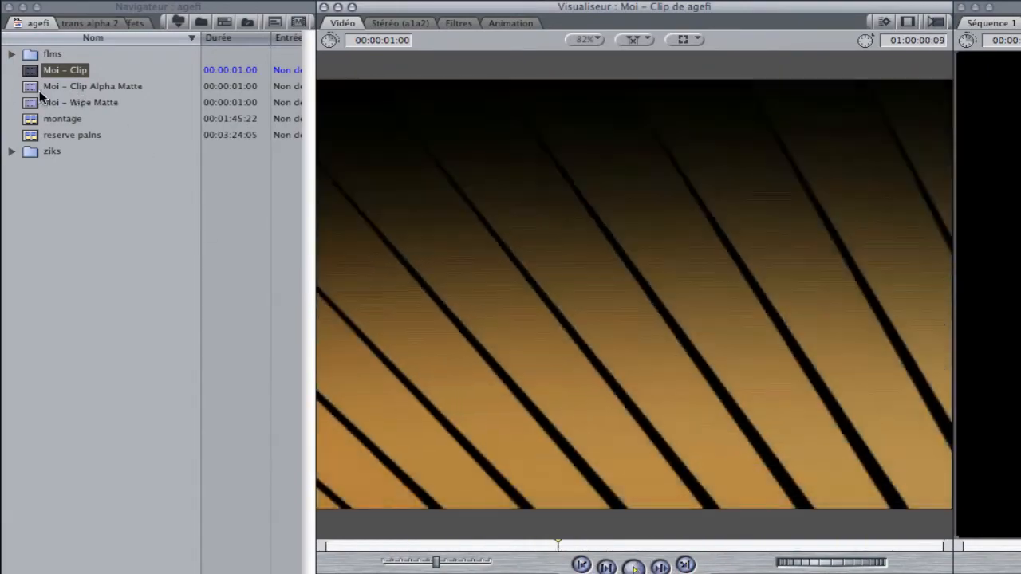
Load "Moi – Clip Alpha Matte" and "Moi – Wipe Matte" in the viewer one after the other and play each
{"action": "left_click", "coordinate": [40, 88]}
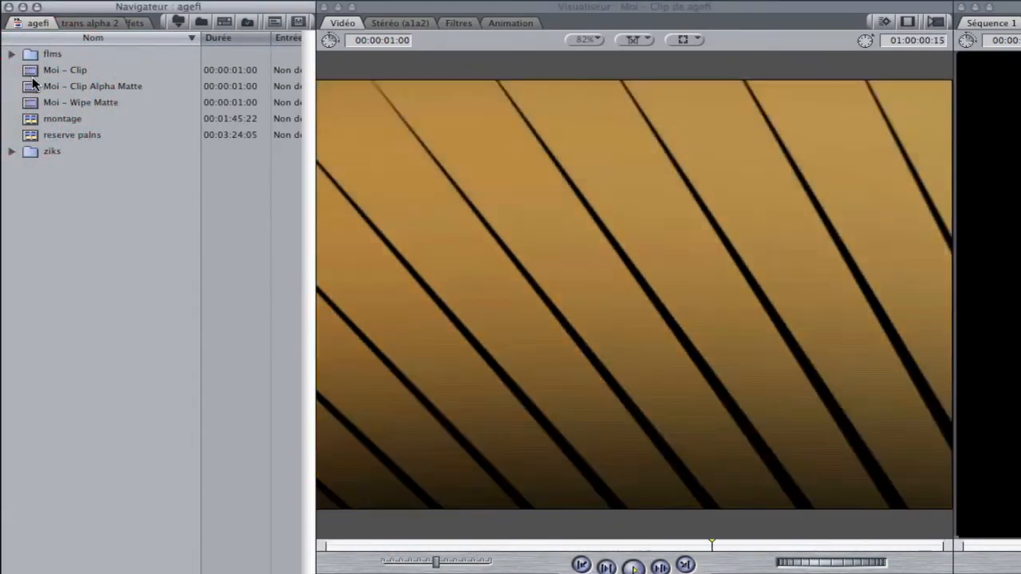
{"action": "left_click", "coordinate": [30, 86]}
{"action": "left_click_drag", "start_coordinate": [31, 86], "coordinate": [535, 410]}
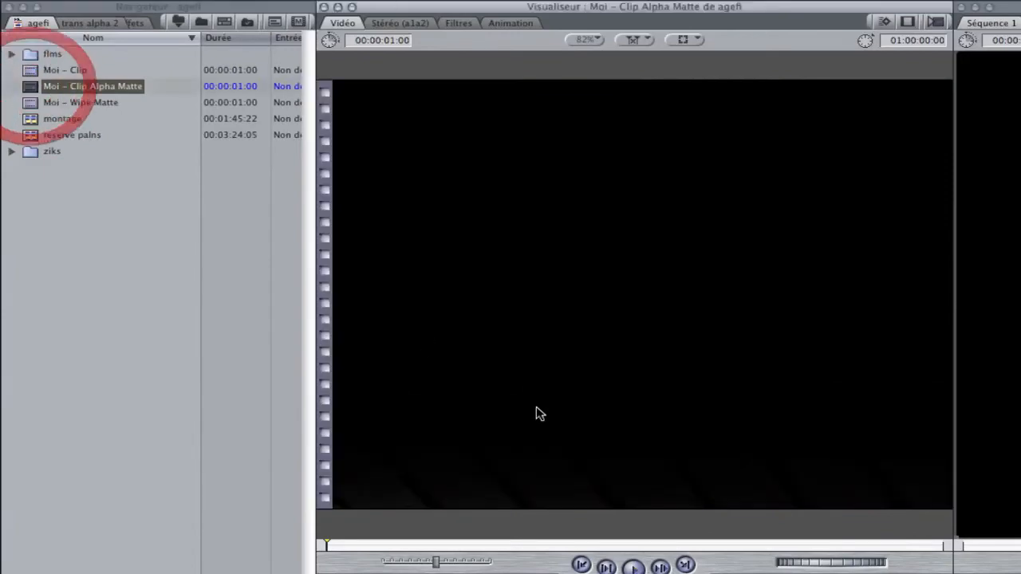
{"action": "left_click", "coordinate": [635, 567]}
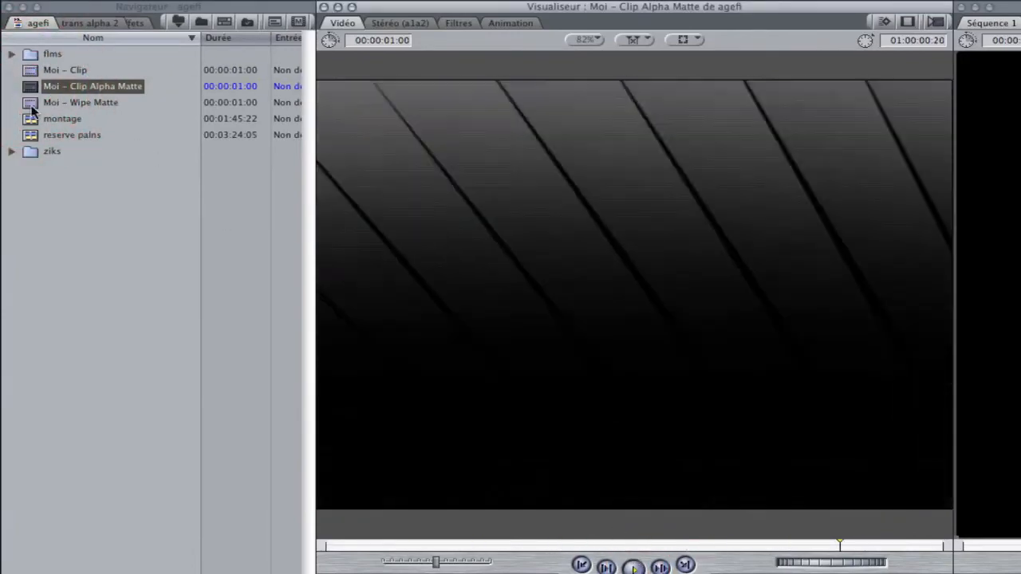
{"action": "left_click_drag", "start_coordinate": [40, 104], "coordinate": [492, 470]}
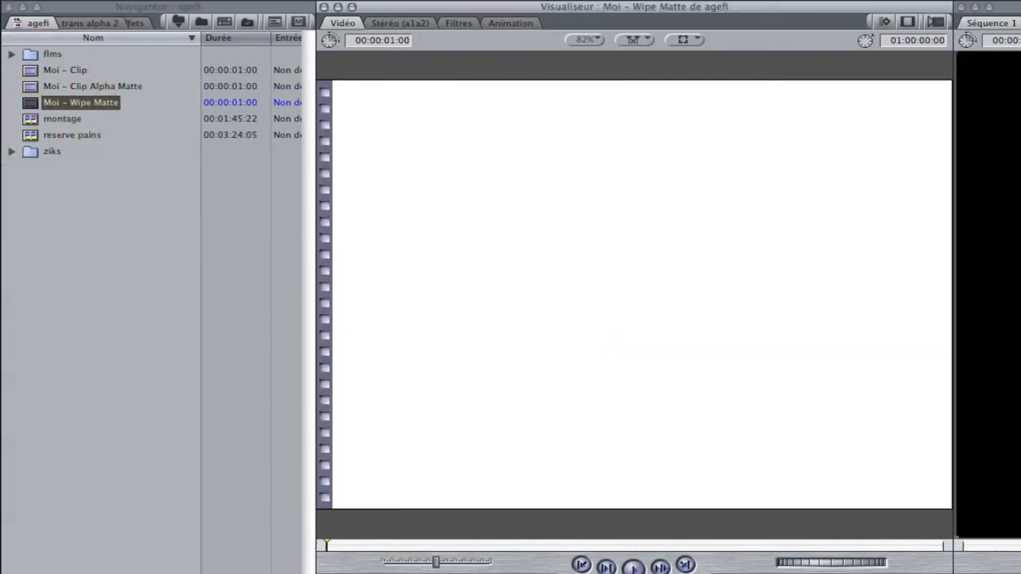
{"action": "left_click", "coordinate": [635, 567]}
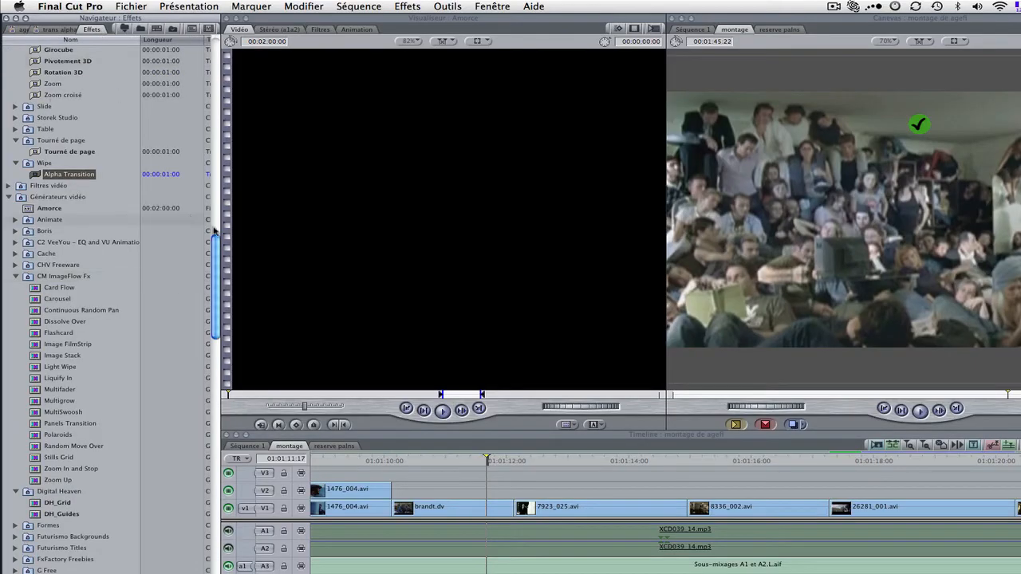
Add the Alpha Transition between brandt.dv and 7923_025.avi in the montage sequence and open its settings
{"action": "mouse_move", "coordinate": [216, 253]}
{"action": "left_mouse_down"}
{"action": "mouse_move", "coordinate": [216, 180]}
{"action": "mouse_move", "coordinate": [213, 242]}
{"action": "left_mouse_up"}
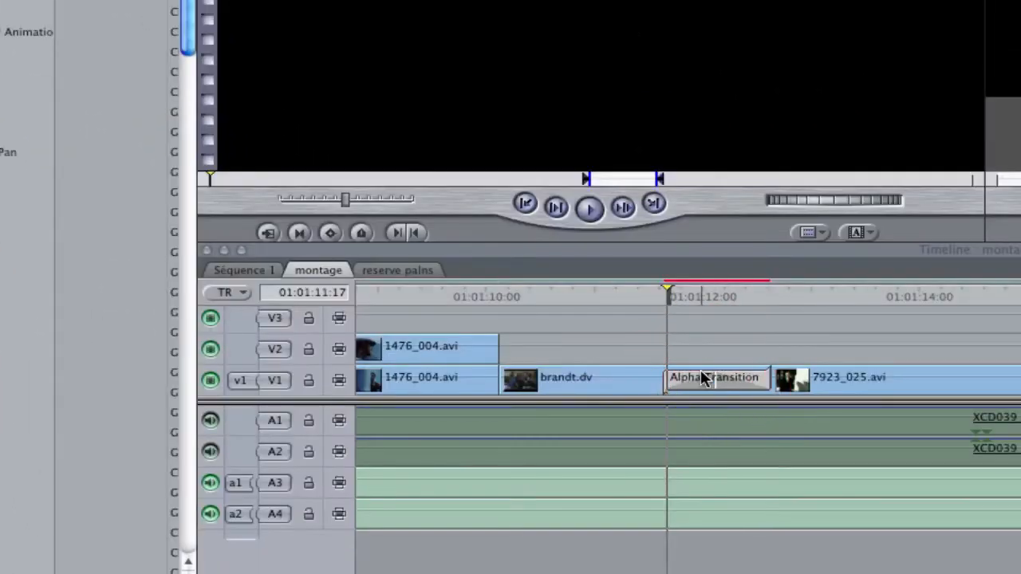
{"action": "double_click", "coordinate": [700, 371]}
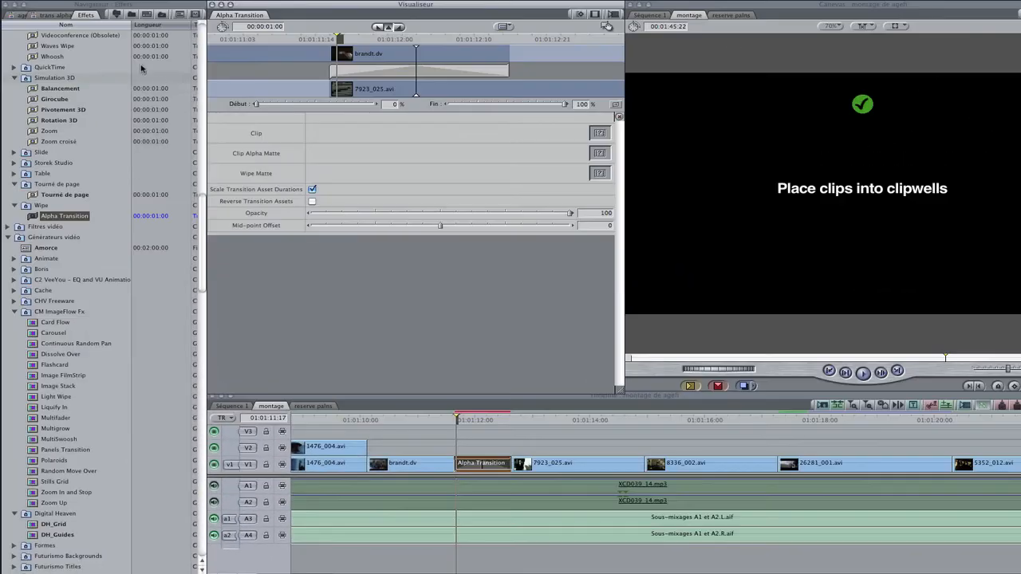
Assign "Moi – Clip", "Moi – Clip Alpha Matte" and "Moi – Wipe Matte" from the agefi project to the Alpha Transition's matching clip wells
{"action": "left_click", "coordinate": [48, 17]}
{"action": "left_click", "coordinate": [18, 16]}
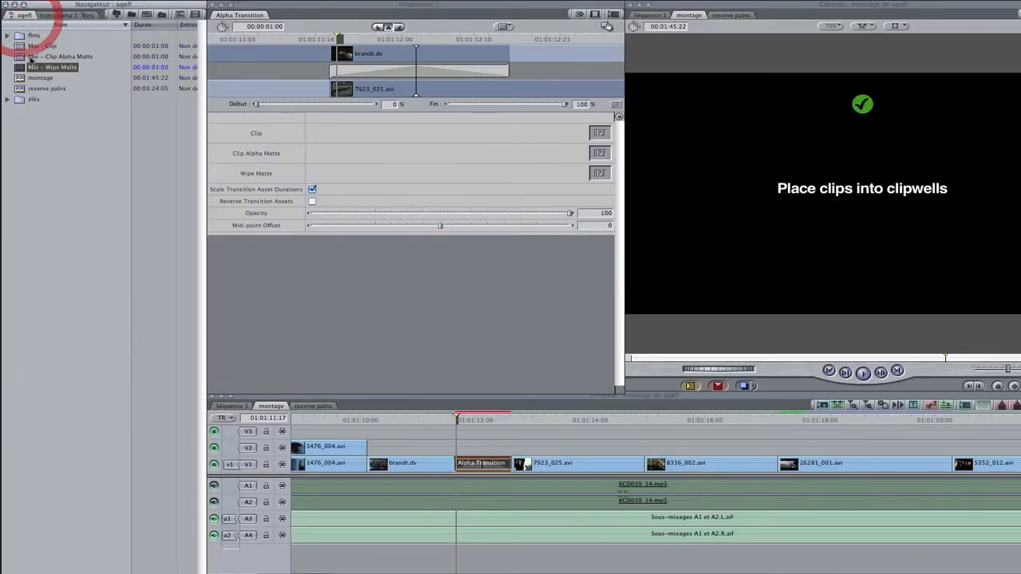
{"action": "left_click_drag", "start_coordinate": [17, 48], "coordinate": [605, 132]}
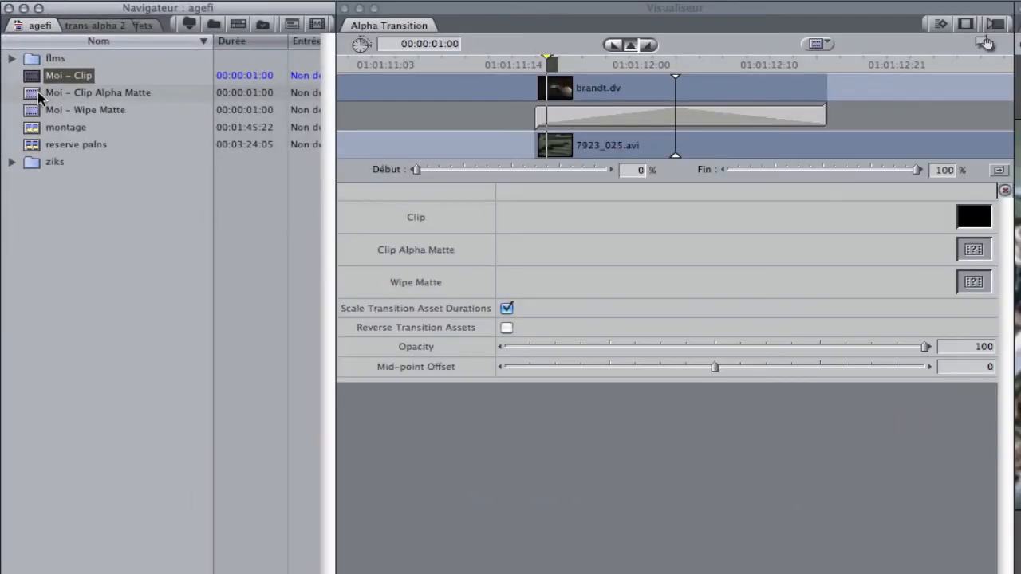
{"action": "left_click_drag", "start_coordinate": [59, 56], "coordinate": [595, 158]}
{"action": "left_click_drag", "start_coordinate": [966, 259], "coordinate": [972, 249]}
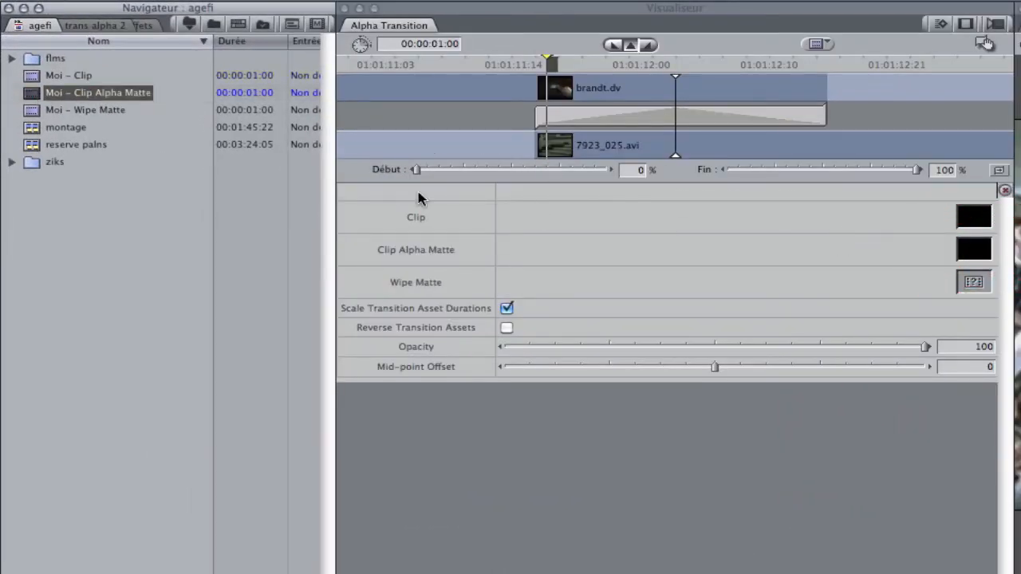
{"action": "left_click_drag", "start_coordinate": [31, 109], "coordinate": [965, 283]}
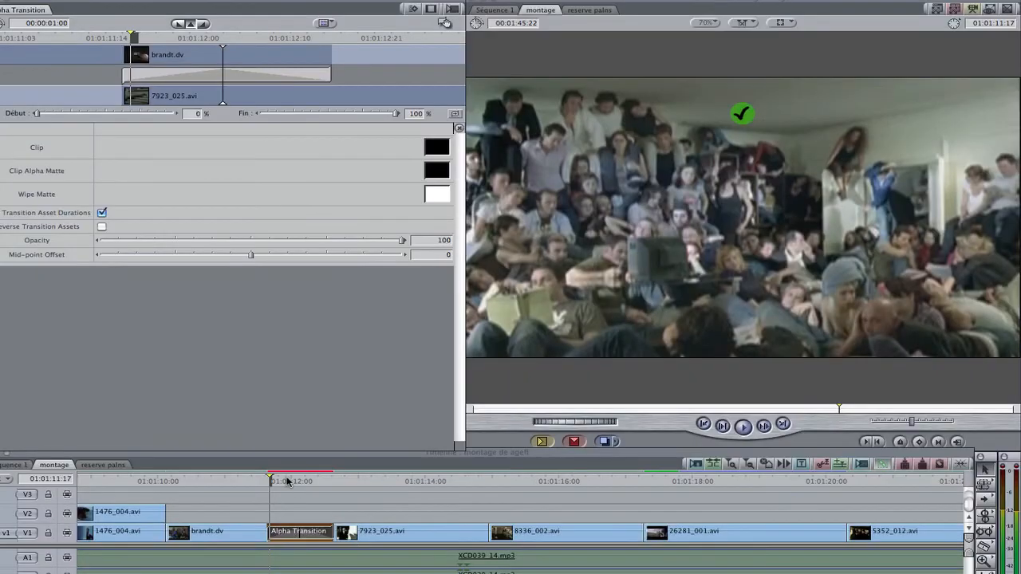
Lower the Alpha Transition's opacity to 87 and scrub through the transition in the montage sequence to preview it
{"action": "left_click_drag", "start_coordinate": [287, 481], "coordinate": [300, 482]}
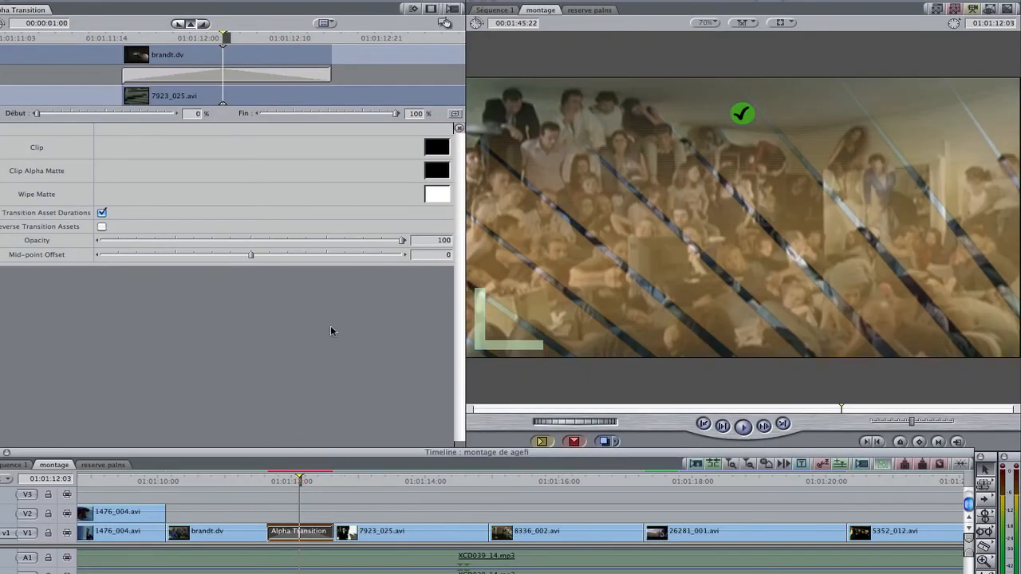
{"action": "left_click_drag", "start_coordinate": [263, 240], "coordinate": [231, 237]}
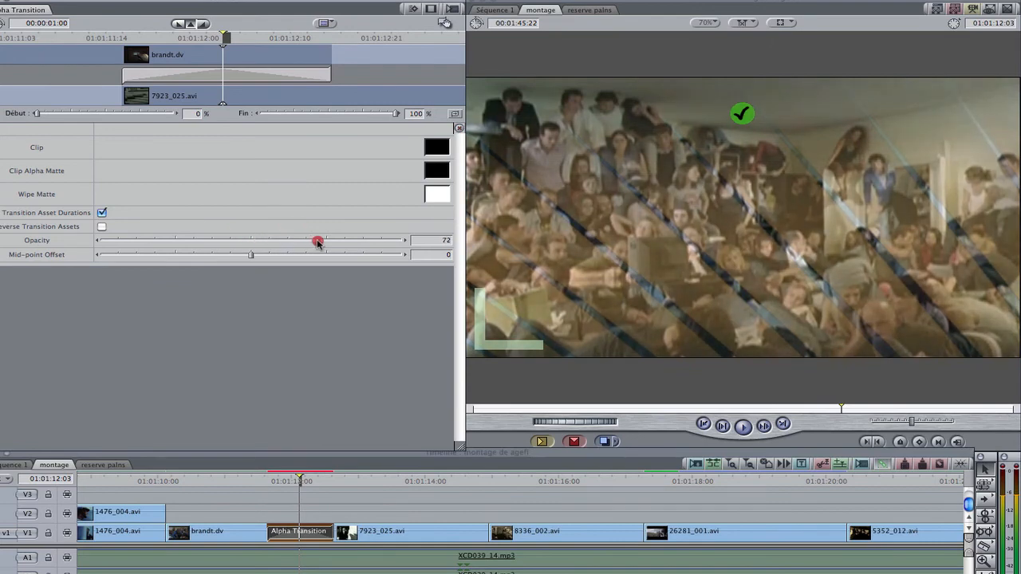
{"action": "left_click_drag", "start_coordinate": [317, 243], "coordinate": [361, 247]}
{"action": "left_click", "coordinate": [294, 481]}
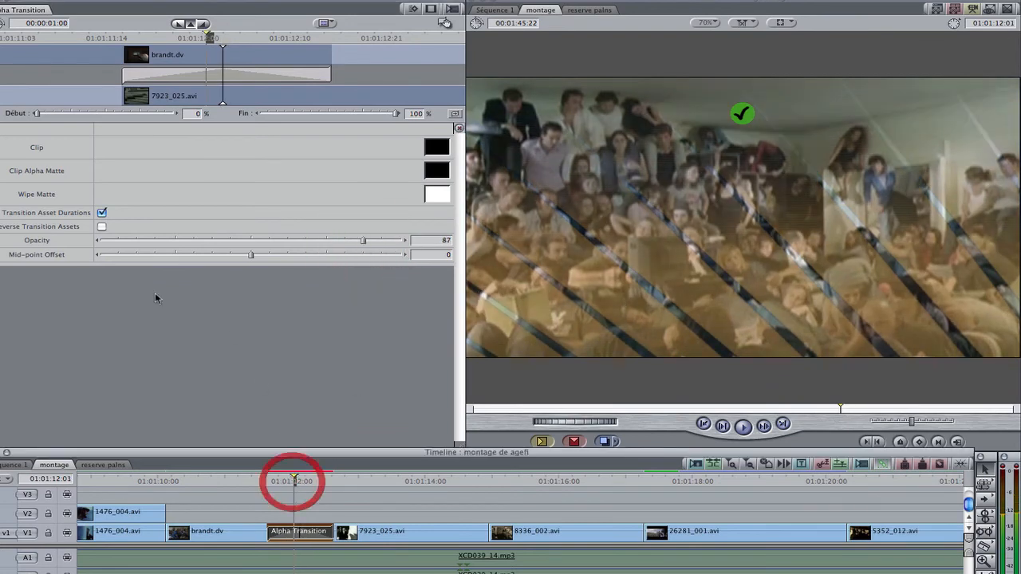
{"action": "left_click_drag", "start_coordinate": [246, 476], "coordinate": [300, 506]}
Enable Reverse Transition Assets and set the Mid-point Offset to -31, scrubbing through the transition to preview each change
{"action": "left_click", "coordinate": [103, 227]}
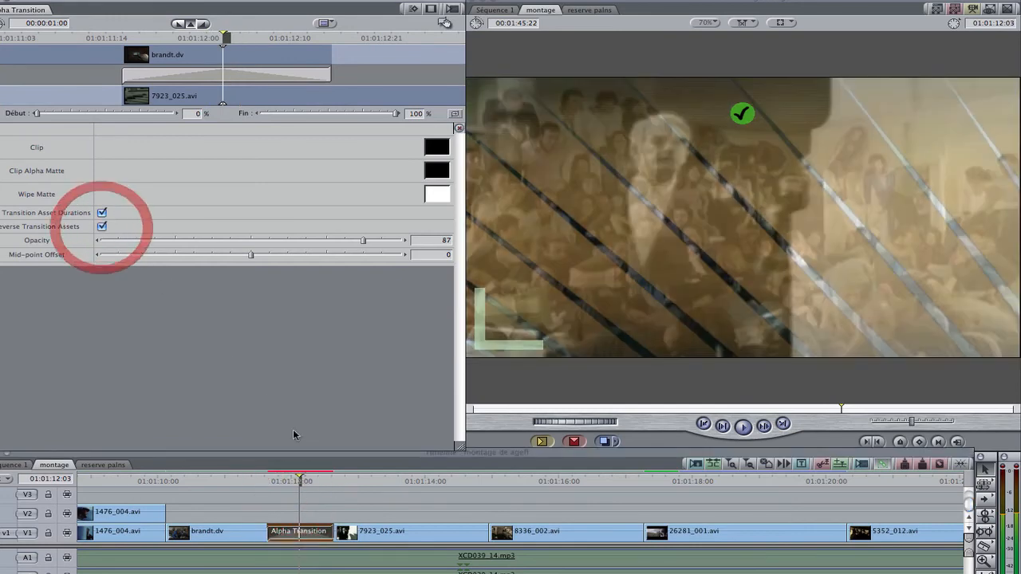
{"action": "left_click_drag", "start_coordinate": [252, 485], "coordinate": [328, 488]}
{"action": "left_click_drag", "start_coordinate": [235, 254], "coordinate": [194, 256]}
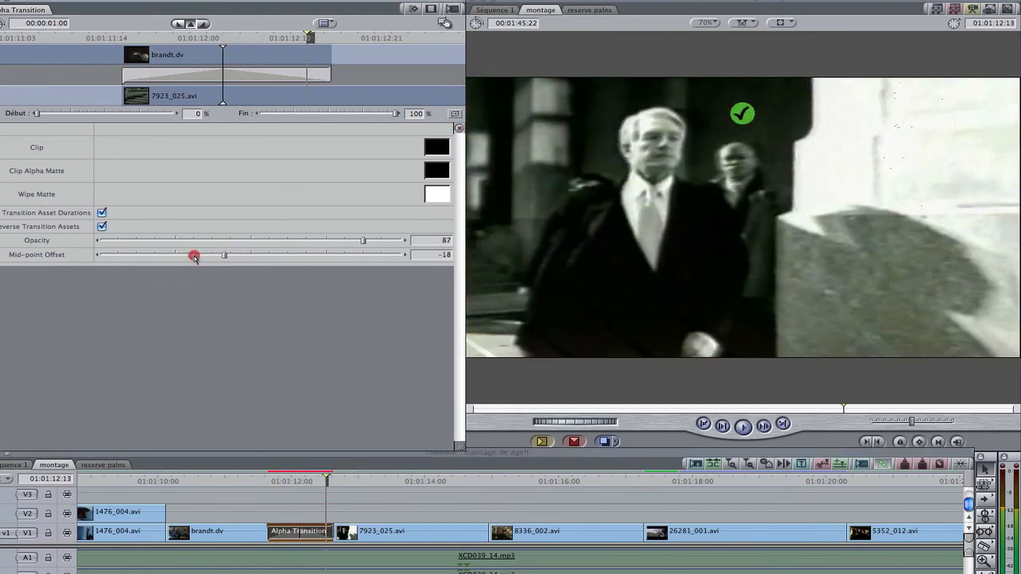
{"action": "left_click_drag", "start_coordinate": [247, 487], "coordinate": [324, 496]}
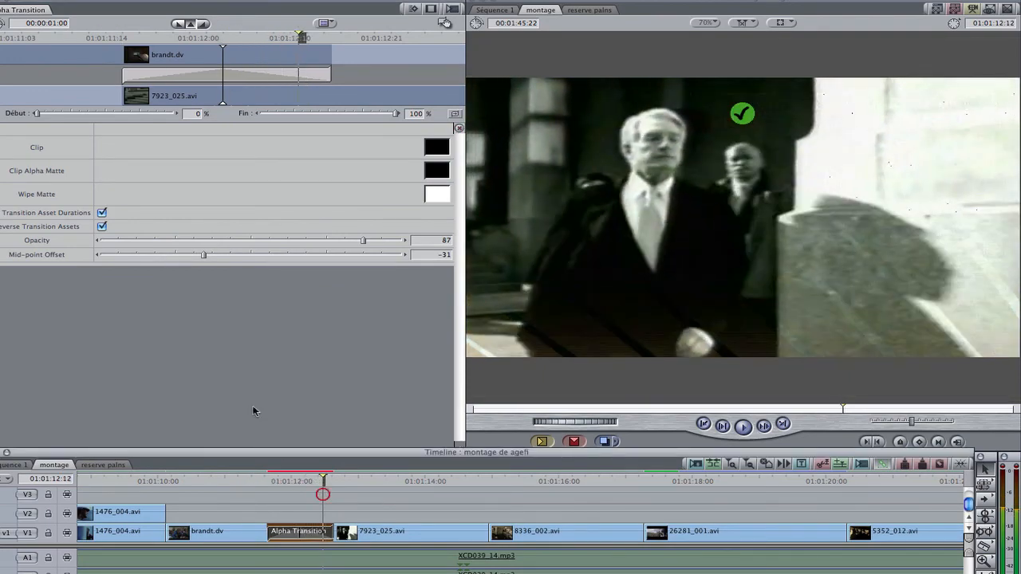
Set the Alpha Transition's opacity to 67, preview it by scrubbing, and render the montage sequence
{"action": "left_click", "coordinate": [329, 242]}
{"action": "left_click_drag", "start_coordinate": [304, 244], "coordinate": [301, 241]}
{"action": "left_click_drag", "start_coordinate": [247, 488], "coordinate": [315, 489]}
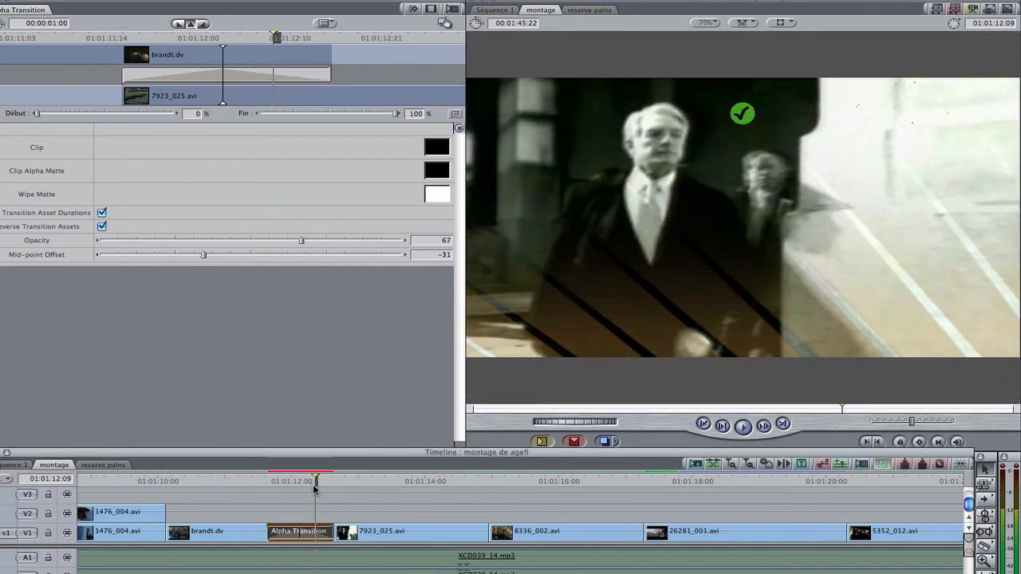
{"action": "key", "text": "super+r"}
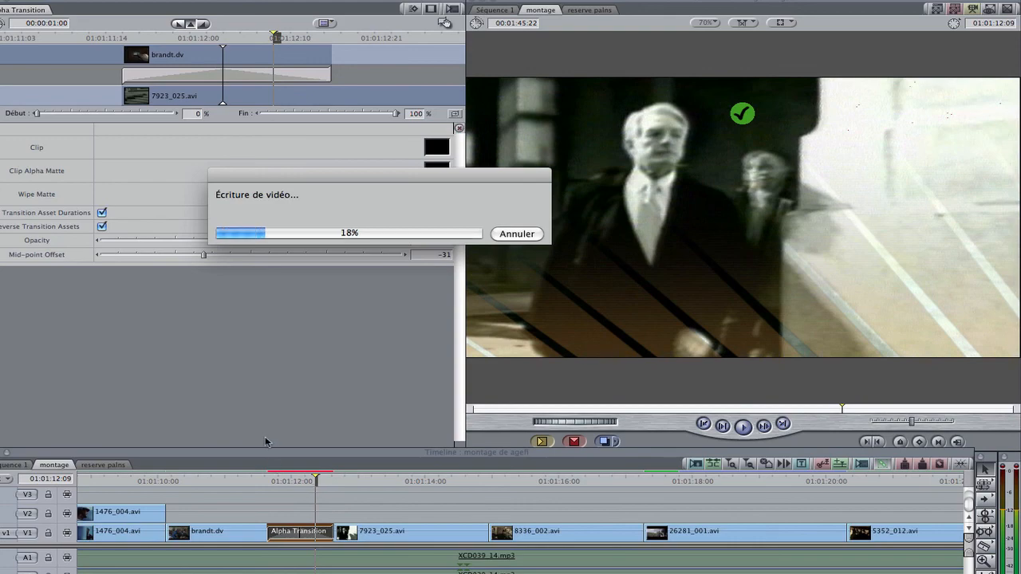